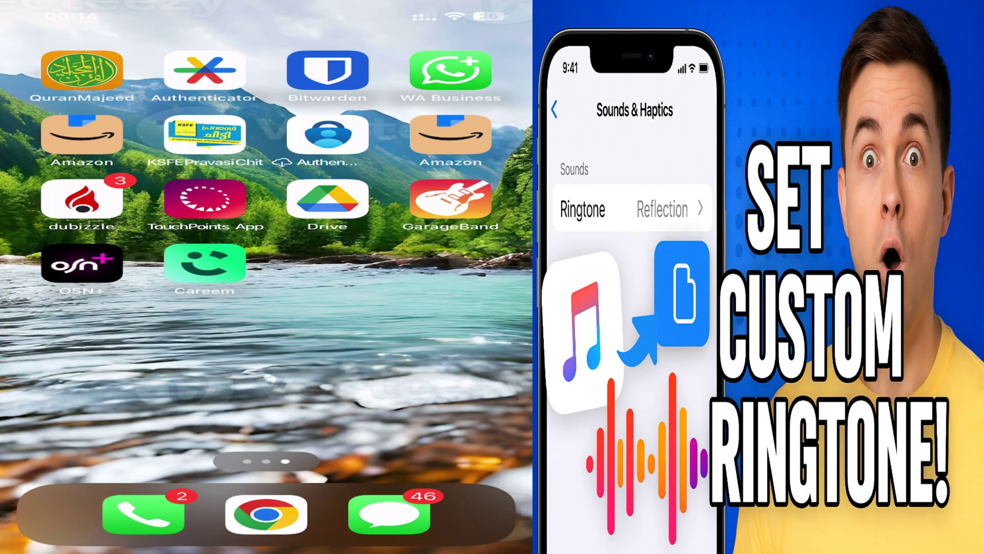
- Launch GarageBand from the Home Screen and show the Tracks view with the Loop Browser
left_click(451, 200)
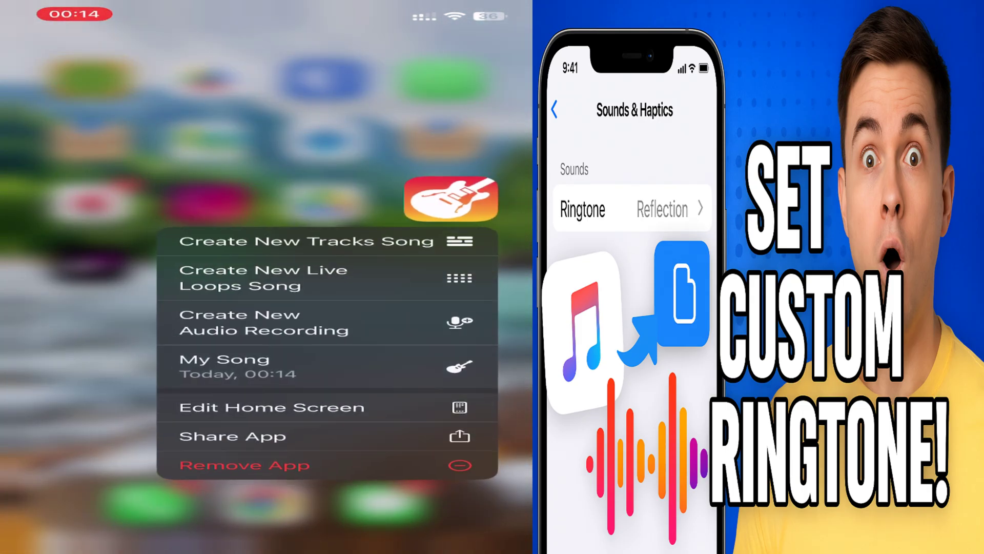
left_click(263, 321)
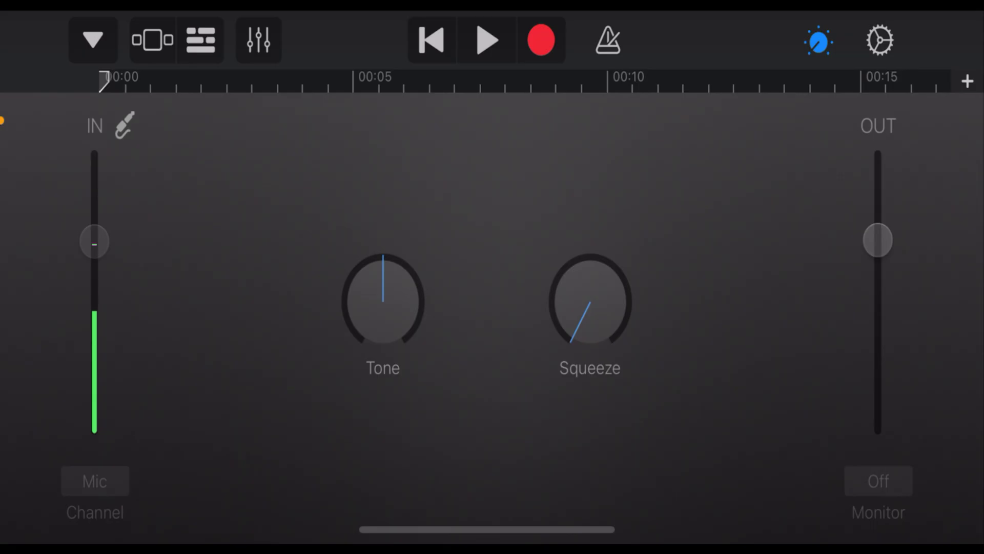
left_click(201, 40)
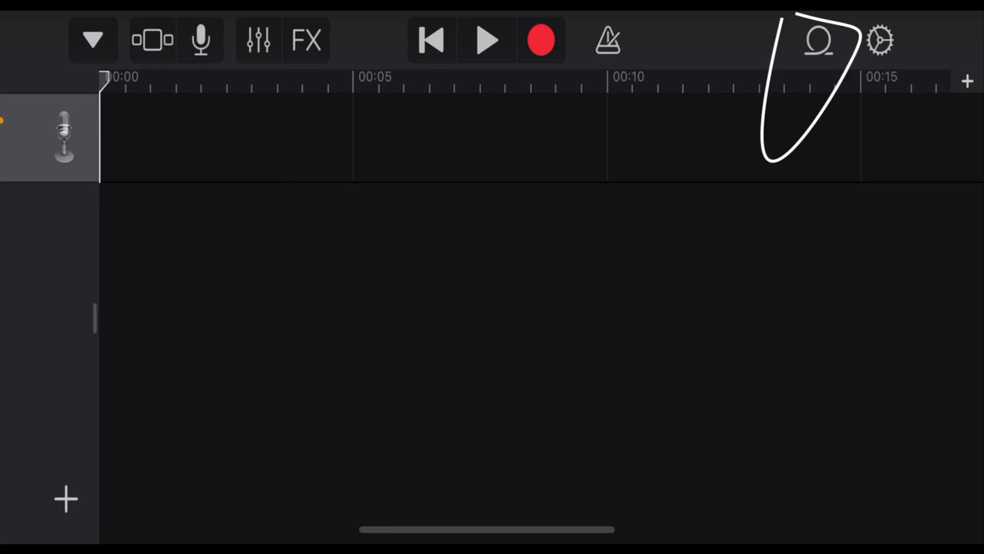
left_click(818, 40)
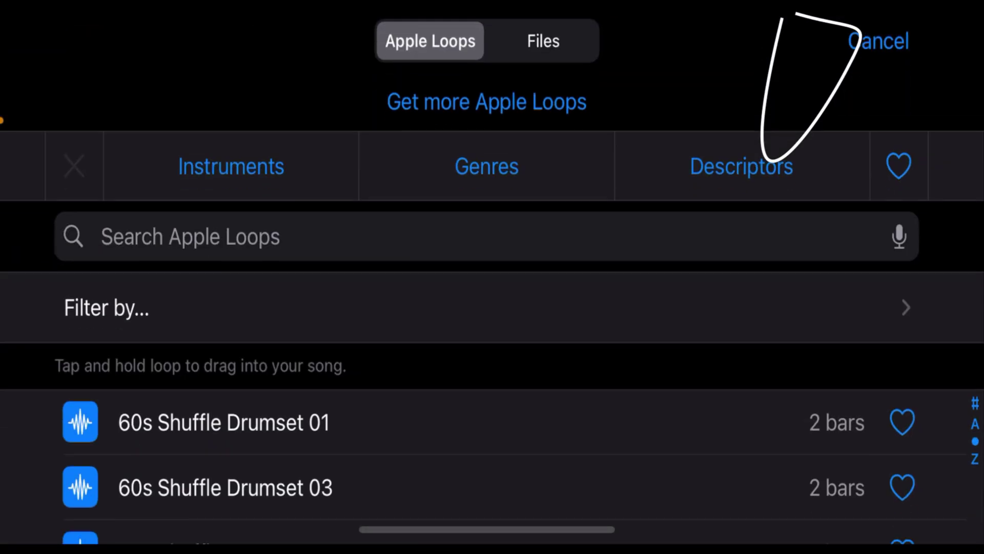
- Import Gangstas Paradise (Instrumental) Ringtone Light Gojo.mp3 from Recents into the Files list
left_click(542, 41)
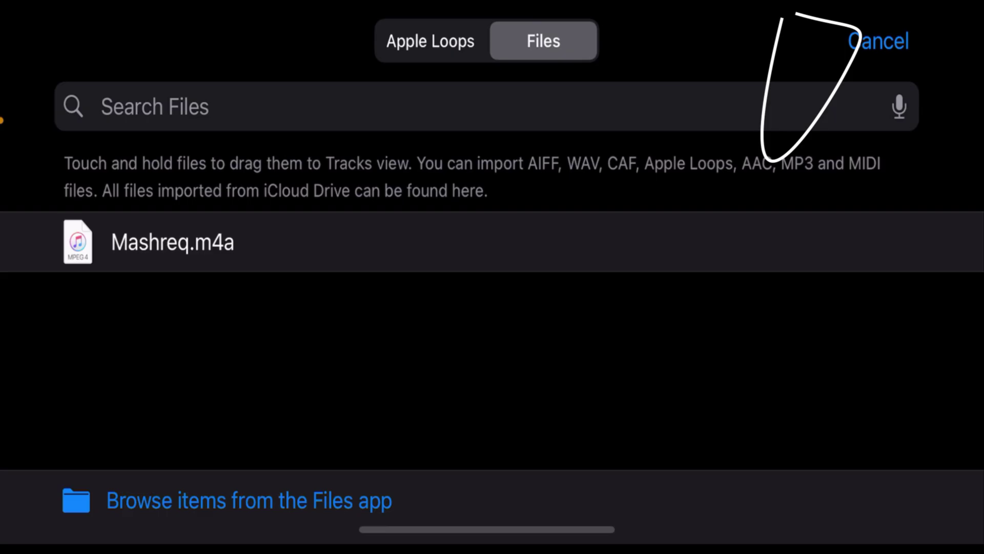
left_click(249, 500)
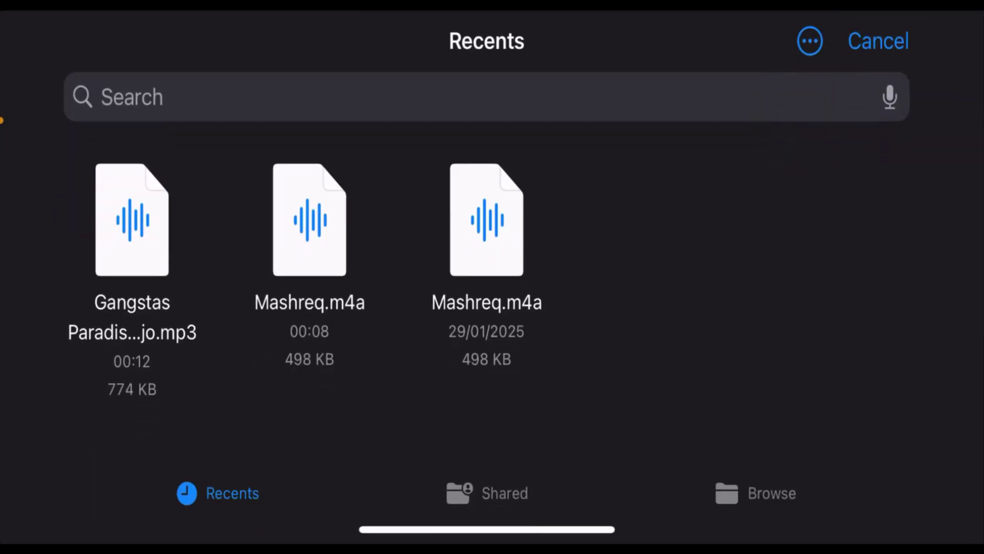
left_click(487, 219)
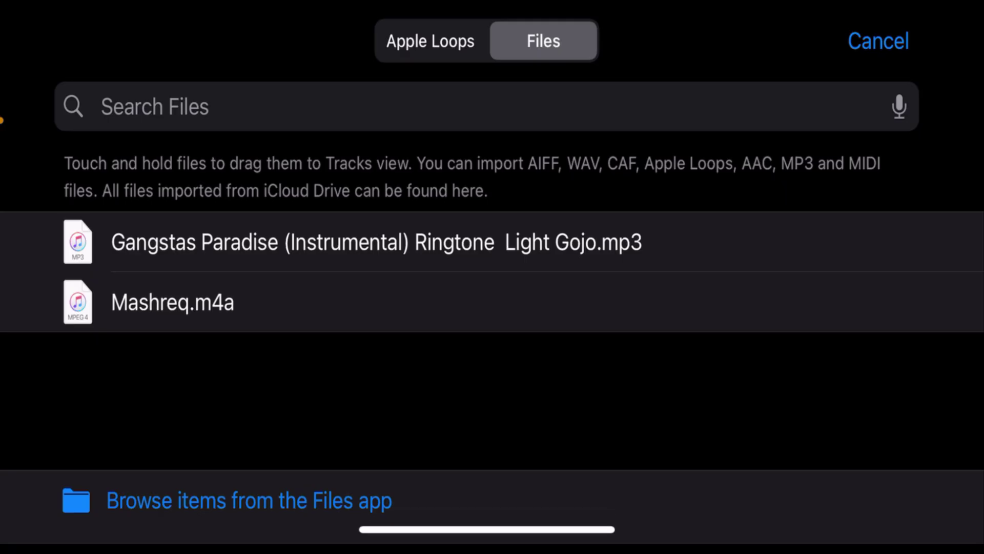
- Preview the Gangstas Paradise mp3 and drag it onto a track as an audio region
left_click(376, 242)
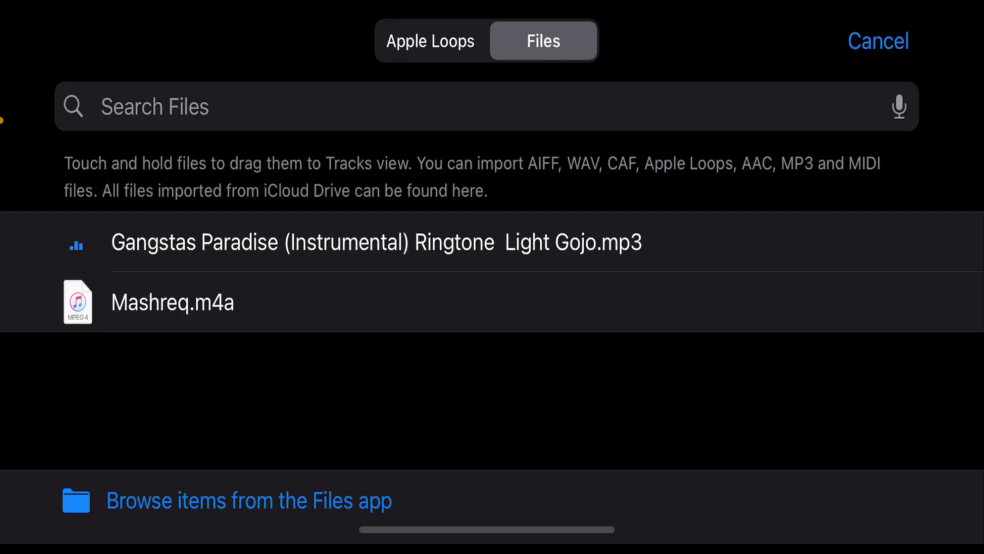
left_click_drag(692, 242, 750, 242)
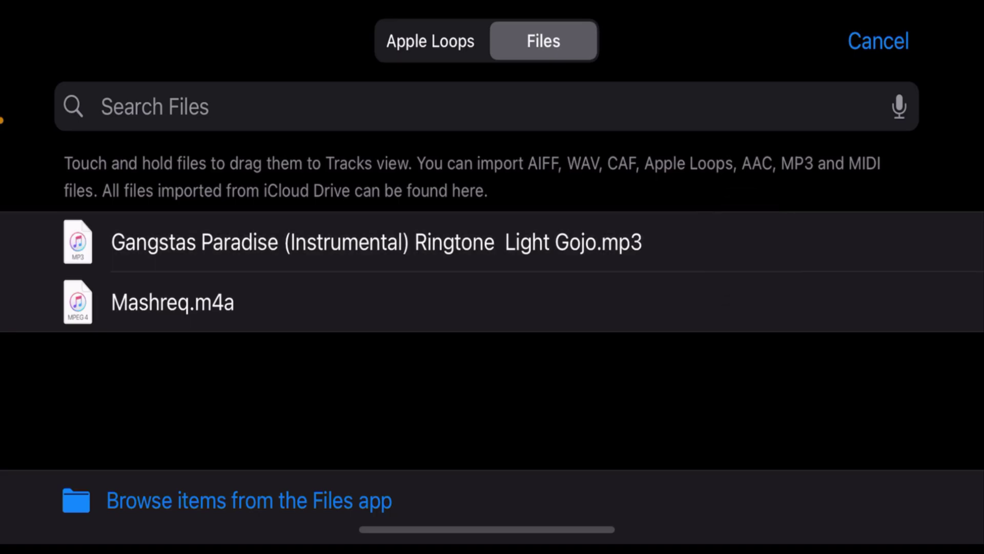
left_click(376, 243)
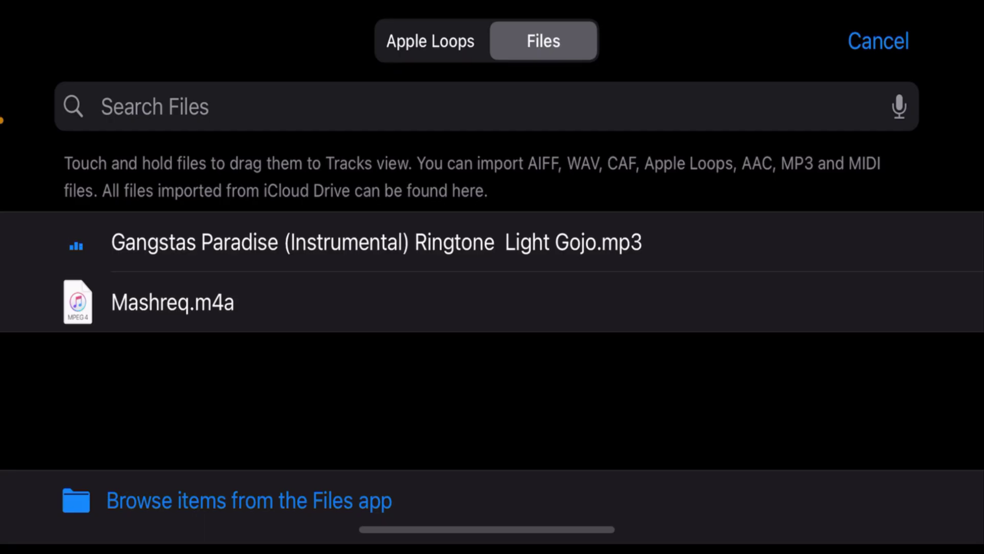
left_click_drag(377, 242, 231, 230)
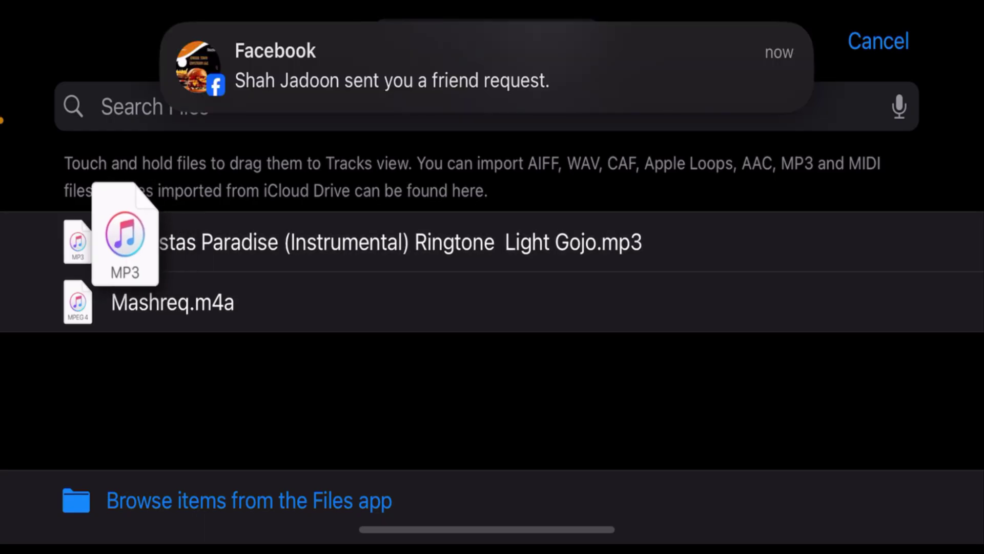
left_click(147, 41)
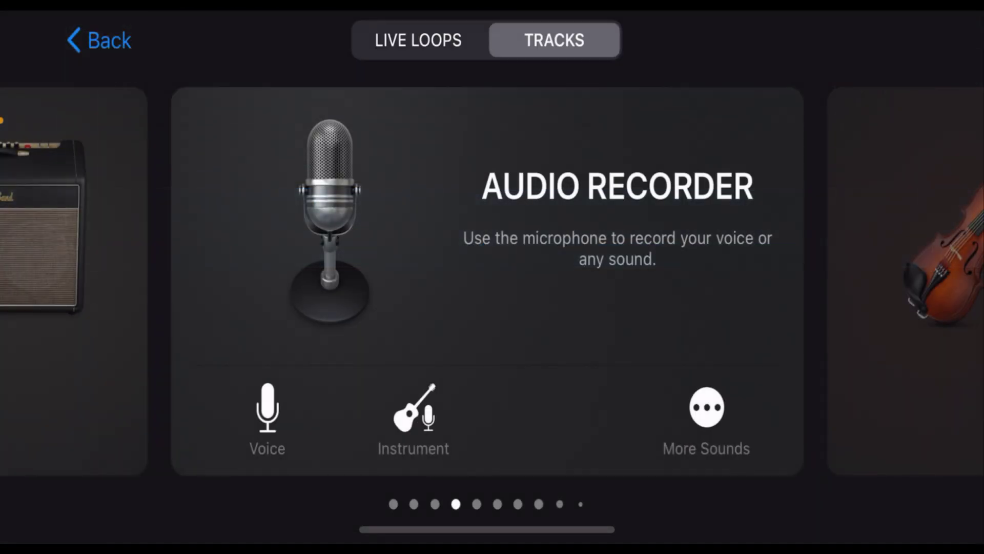
- Open an Audio Recorder voice track, toggling the noise gate and dismissing the recording tip
mouse_move(307, 269)
left_mouse_down()
mouse_move(692, 269)
mouse_move(307, 270)
left_mouse_up()
left_click(261, 407)
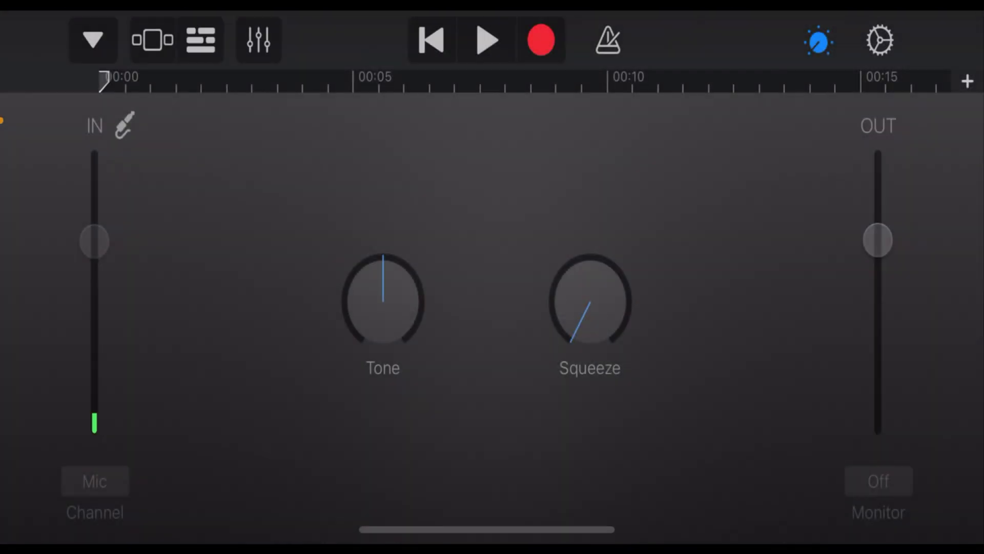
left_click(818, 40)
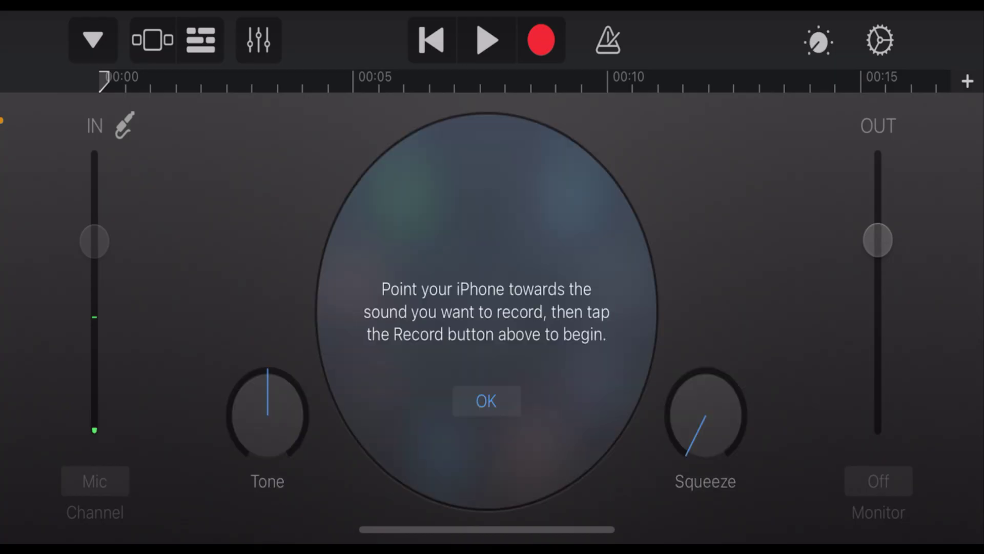
left_click(486, 401)
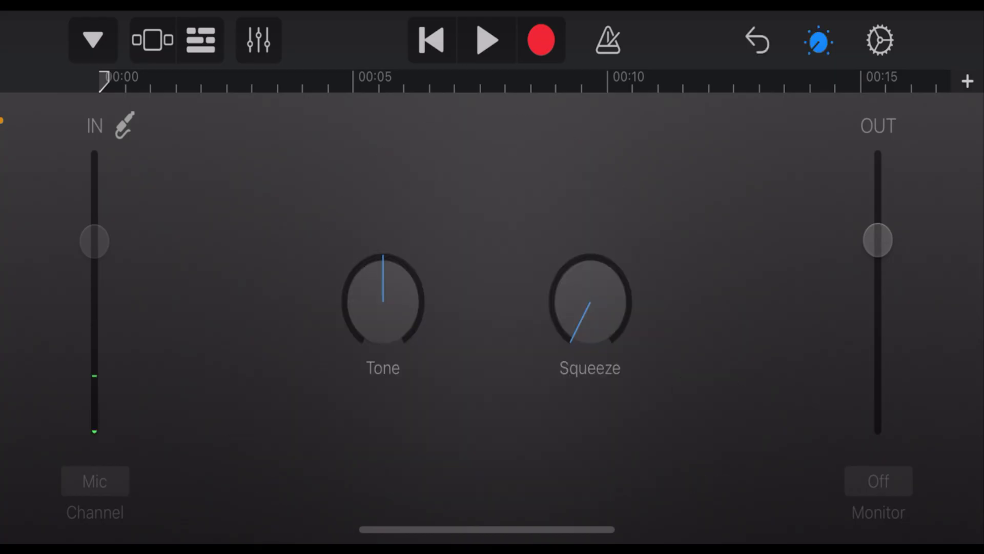
left_click(153, 40)
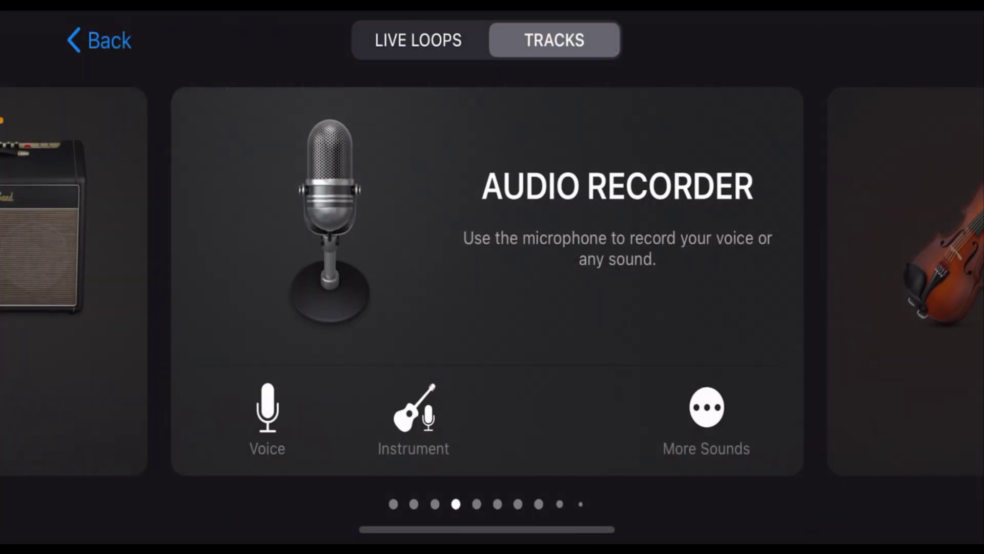
left_click(487, 231)
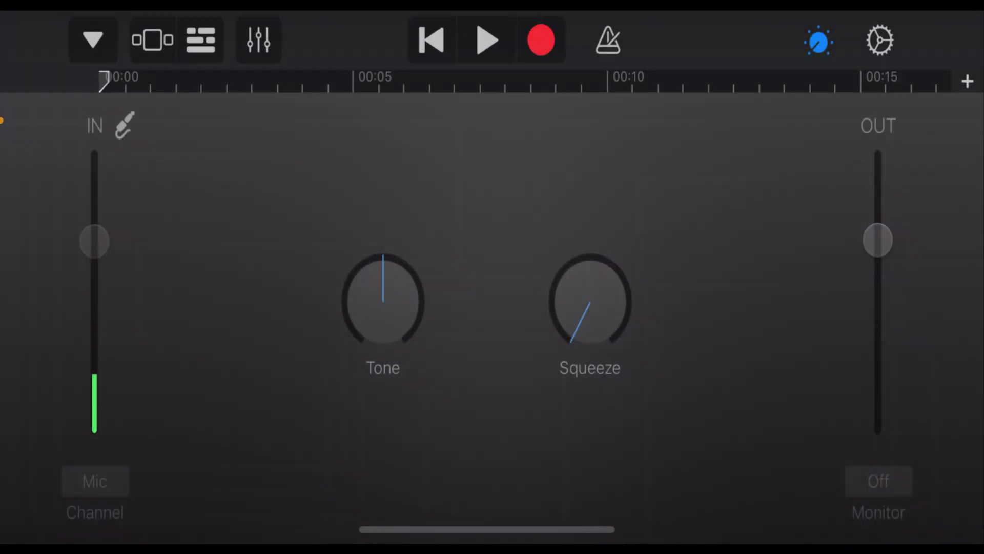
- Move the Gangstas Paradise region to the top track at 00:00 and play its opening
left_click(201, 40)
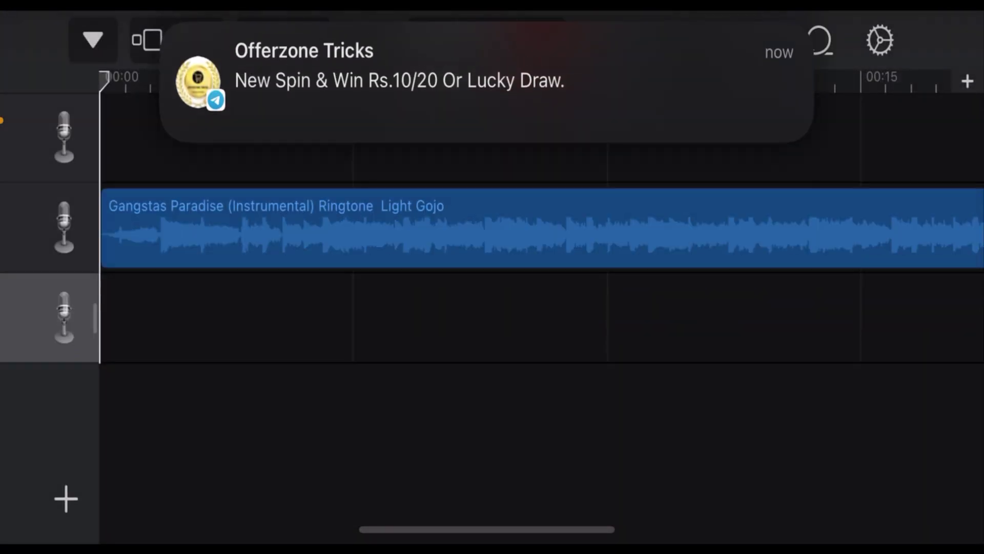
left_click(694, 319)
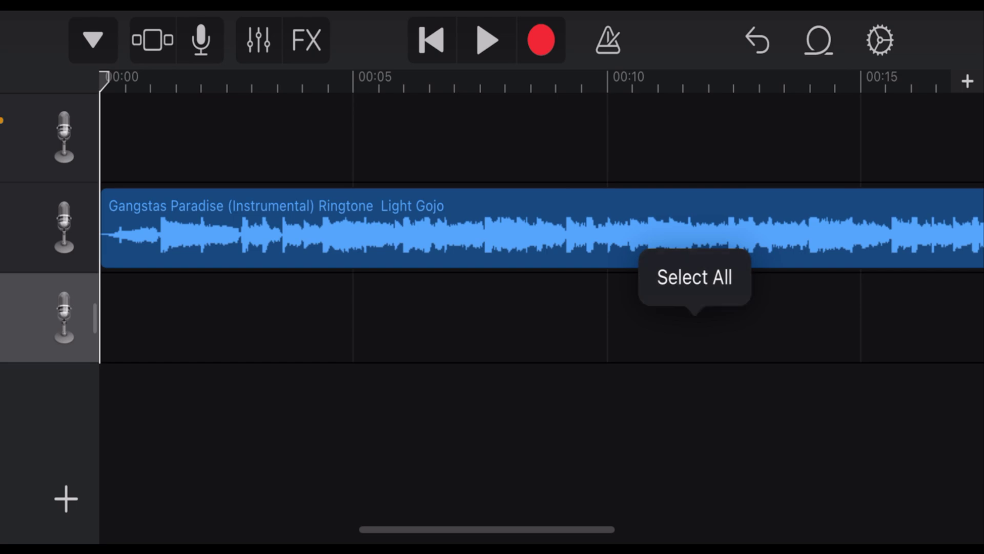
left_click_drag(308, 143, 296, 142)
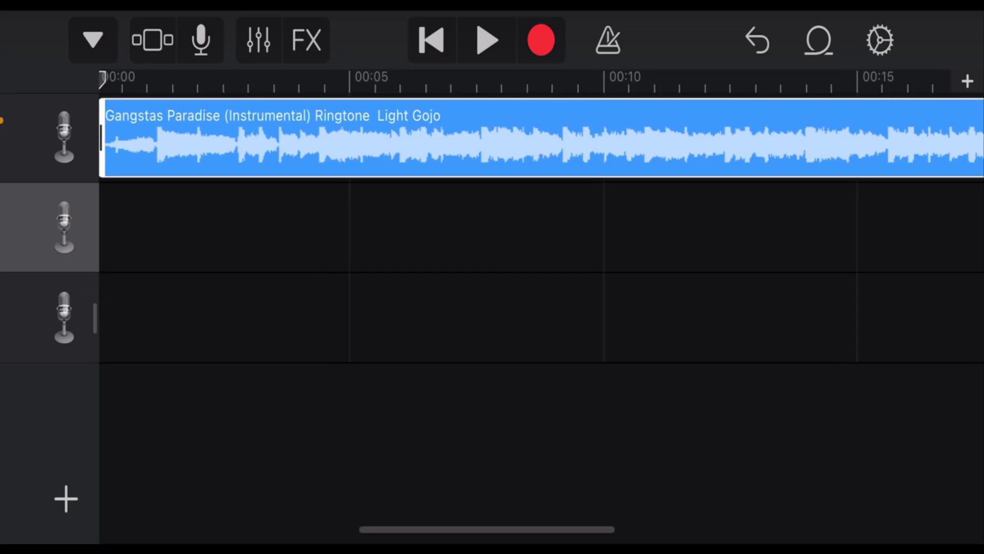
left_click(487, 40)
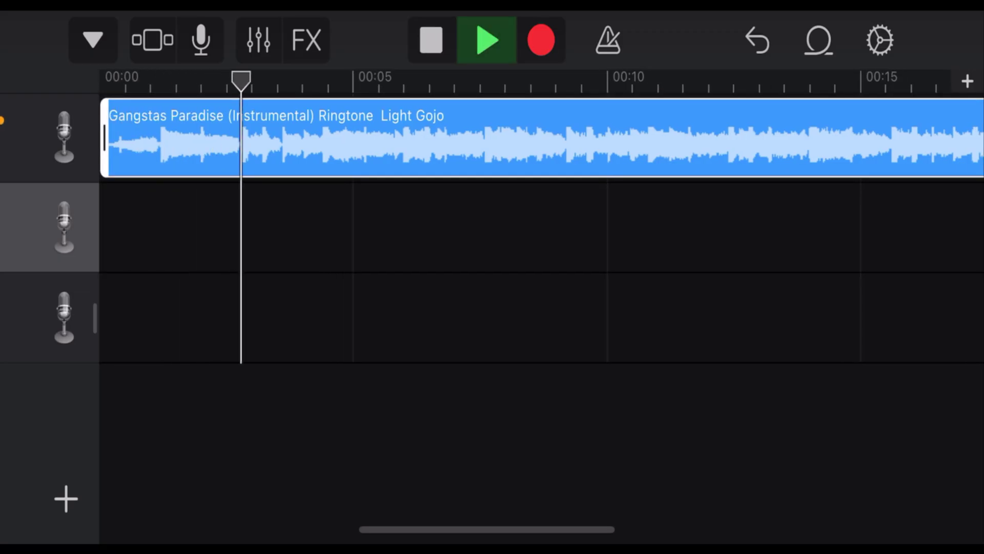
left_click(487, 40)
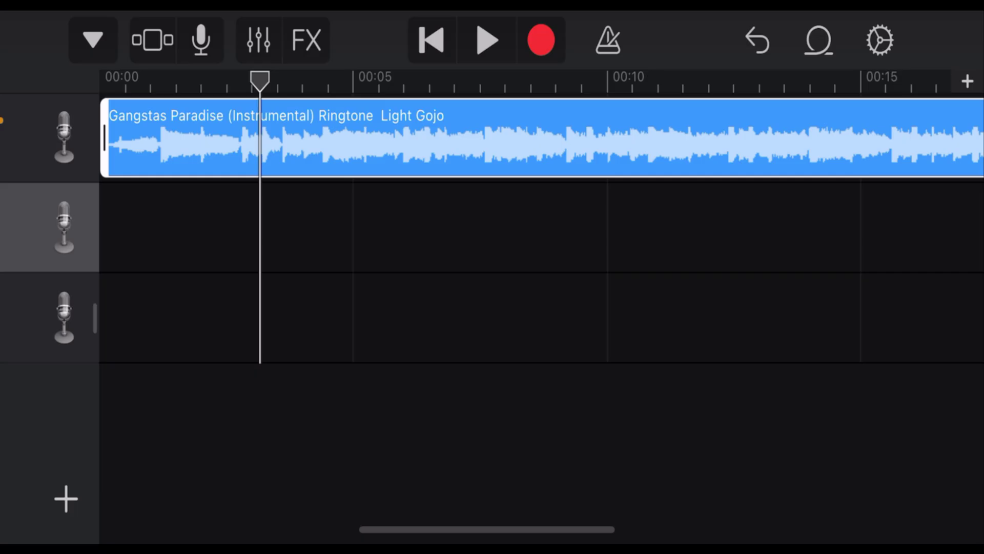
left_click_drag(95, 319, 254, 319)
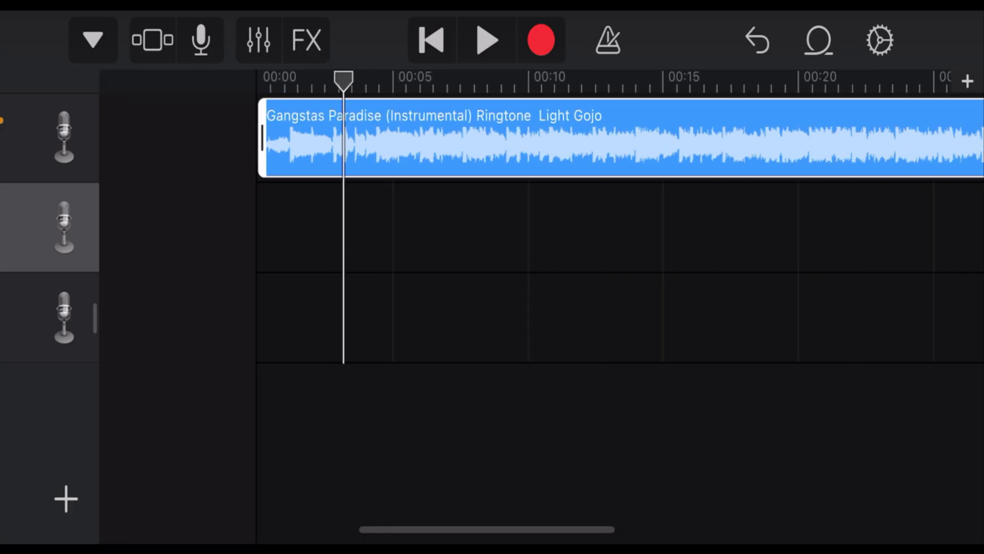
left_click(538, 138)
left_click_drag(968, 138, 840, 139)
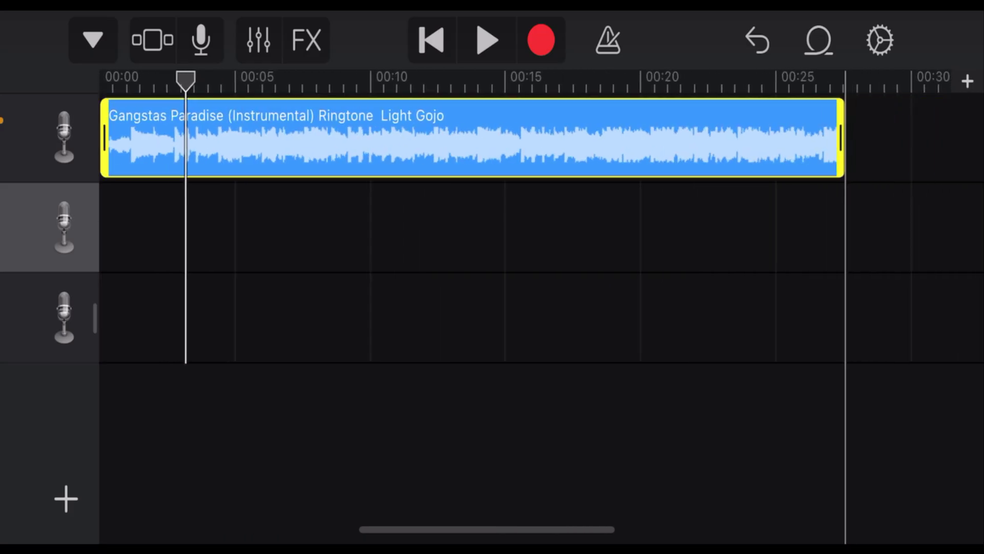
left_click(492, 246)
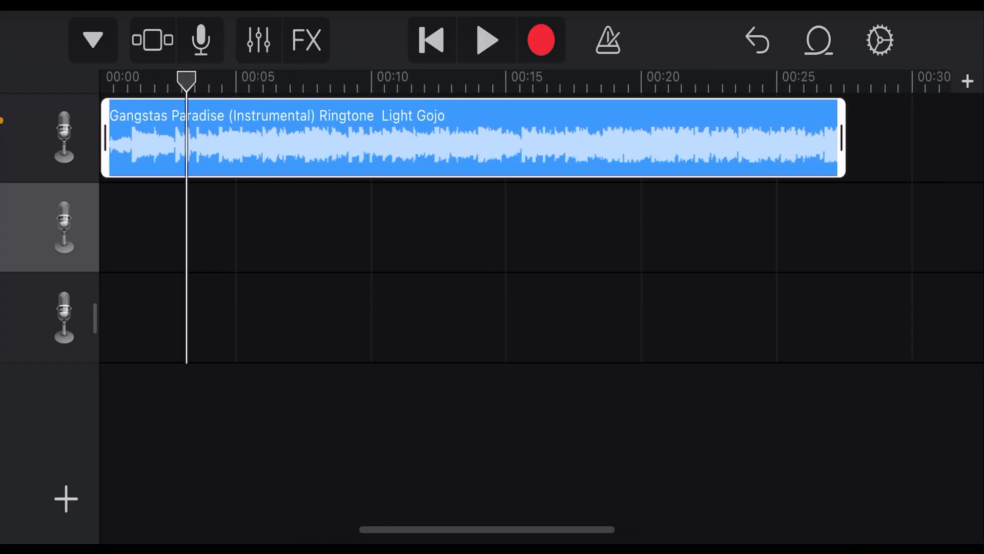
left_click(493, 246)
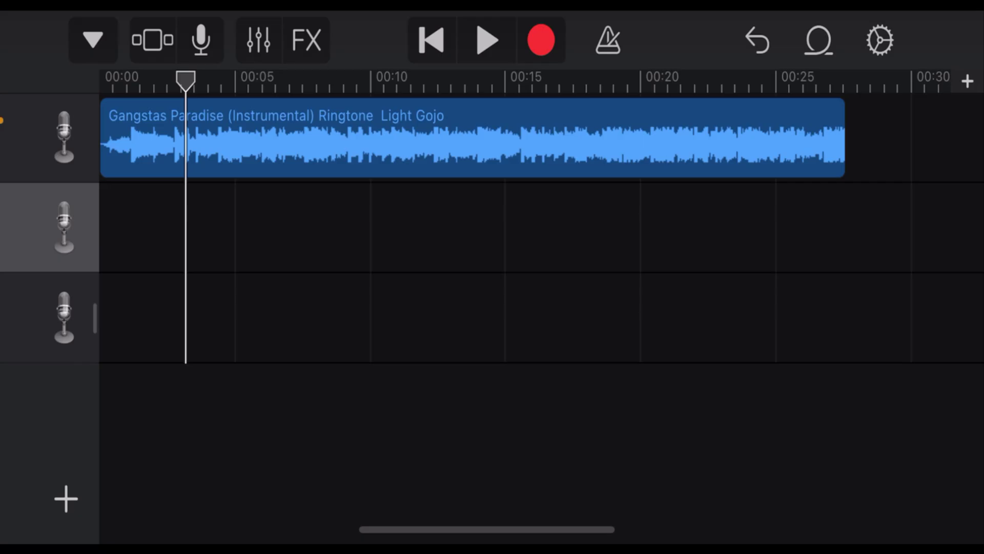
left_click(139, 231)
left_click(127, 181)
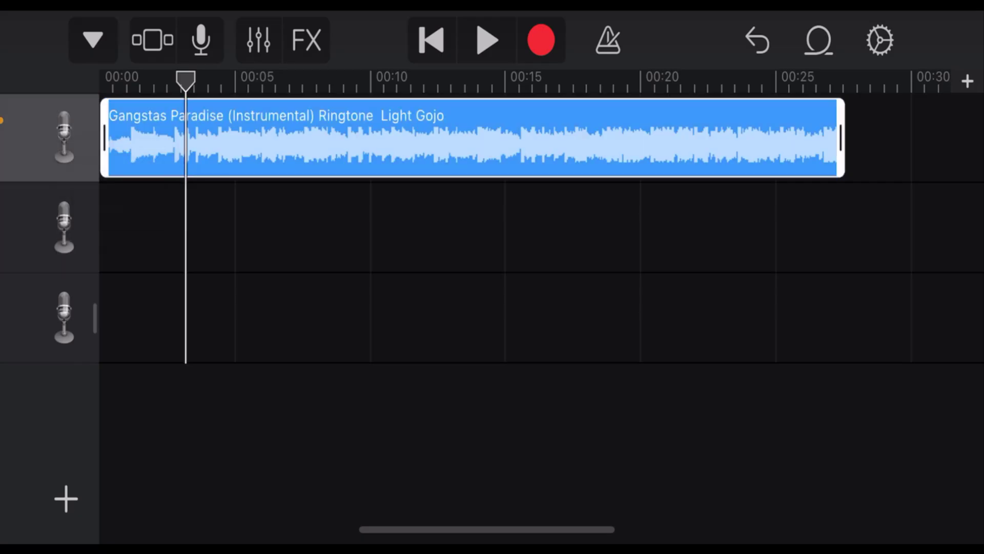
left_click_drag(492, 246, 307, 246)
left_click(492, 246)
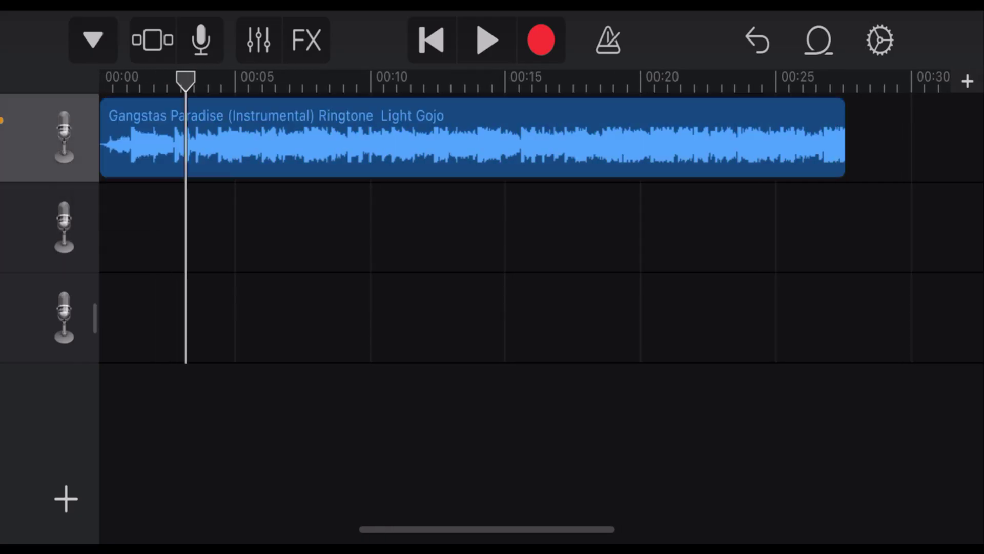
left_click_drag(185, 81, 103, 81)
left_click(487, 41)
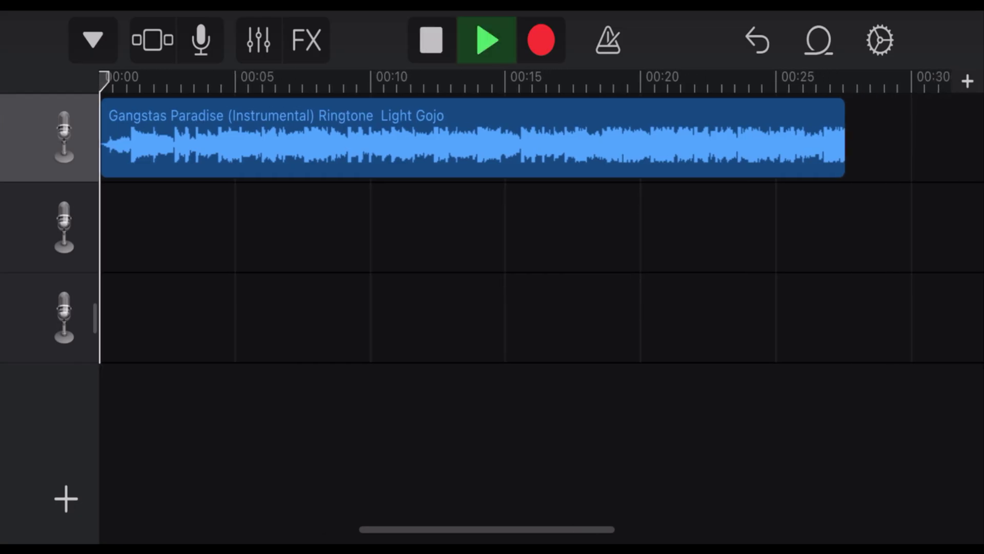
left_click(487, 40)
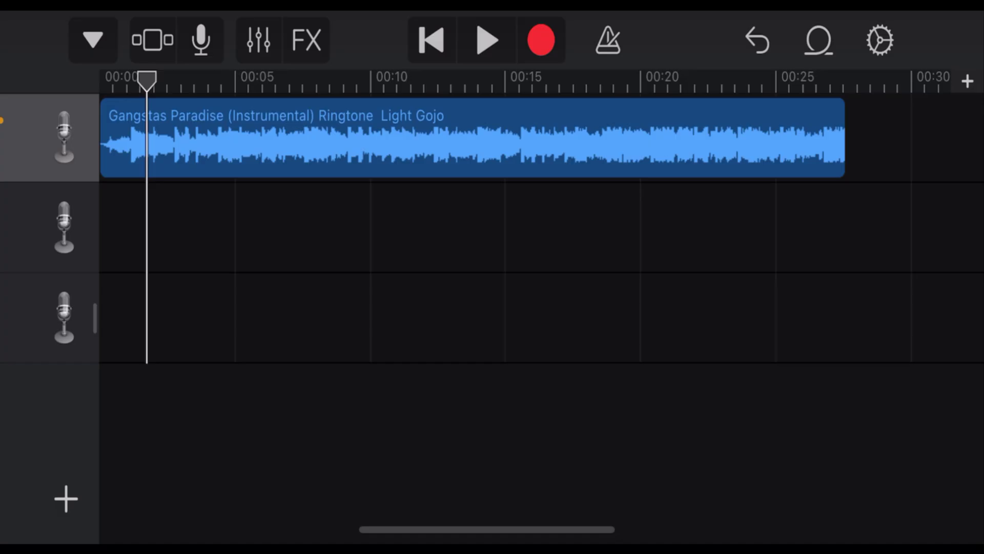
- Save the song, return to the song browser and reopen a recent project
left_click(92, 40)
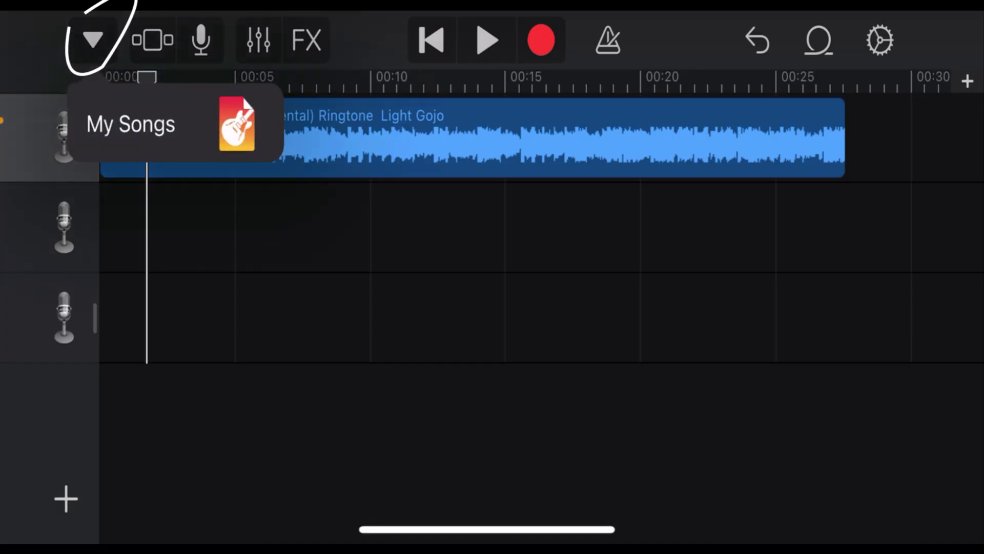
left_click(130, 123)
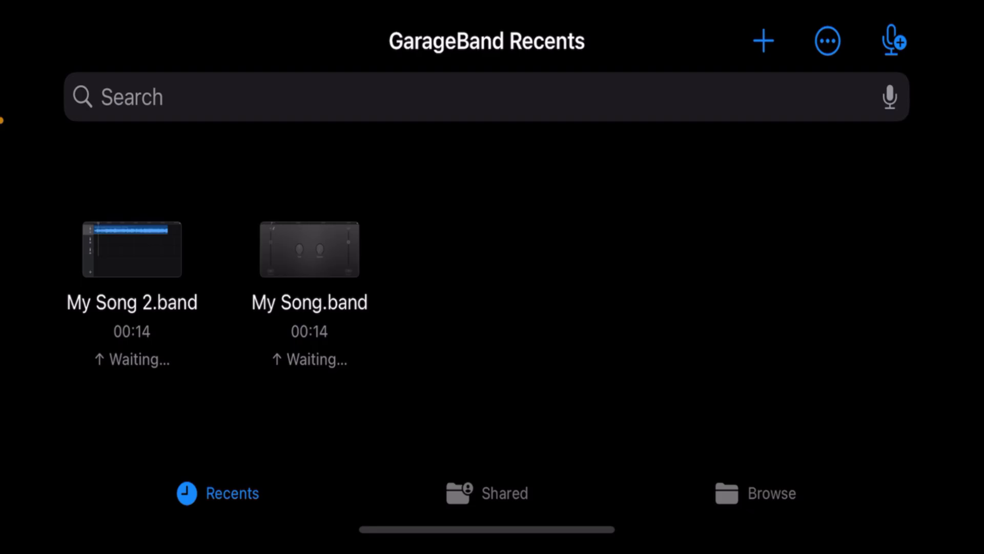
left_click(131, 249)
- Close the project and delete My Song.band from Recents
left_click(93, 40)
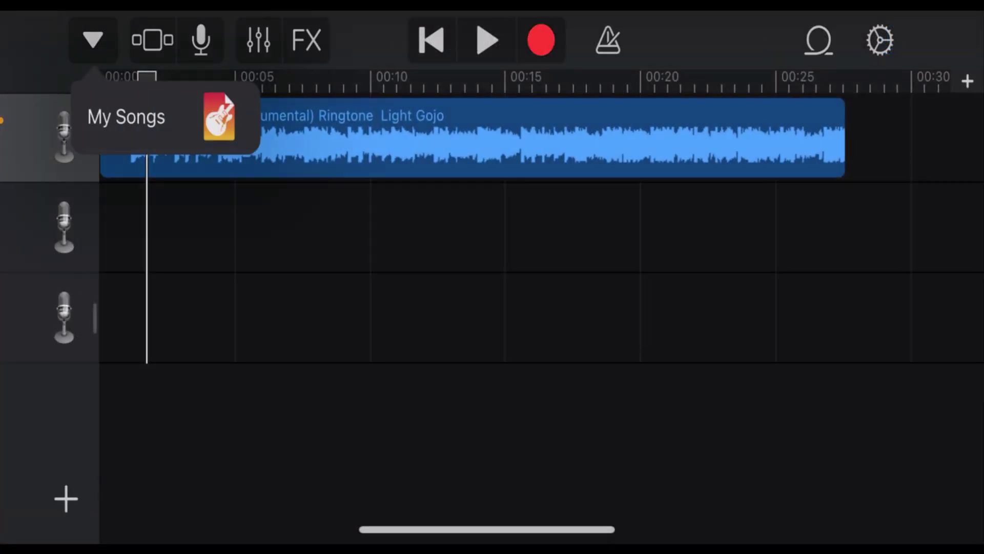
left_click(492, 308)
left_click(92, 40)
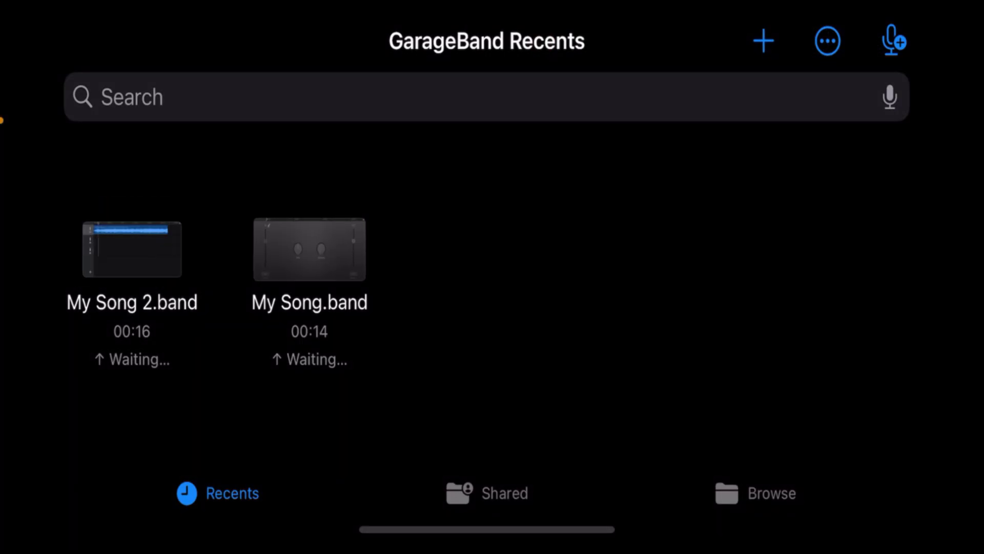
right_click(309, 249)
scroll(536, 307, "down", 3)
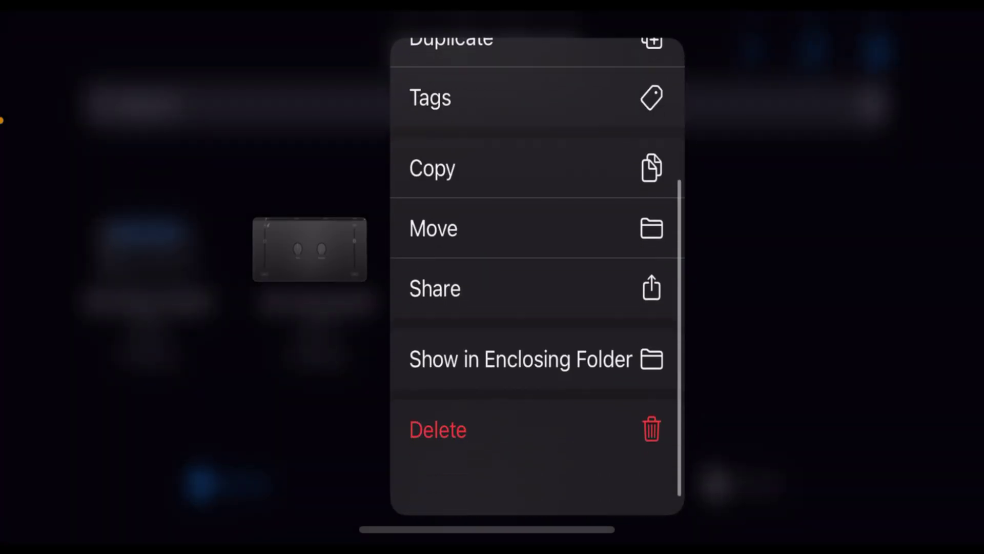
left_click(462, 482)
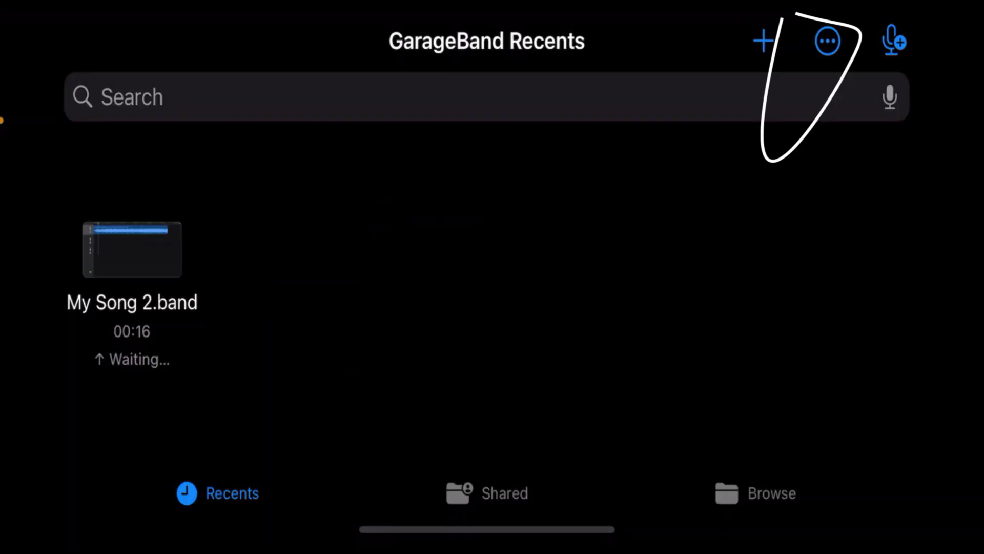
- Share My Song 2.band as a Ringtone, accepting automatic shortening to 30 seconds
left_click(827, 41)
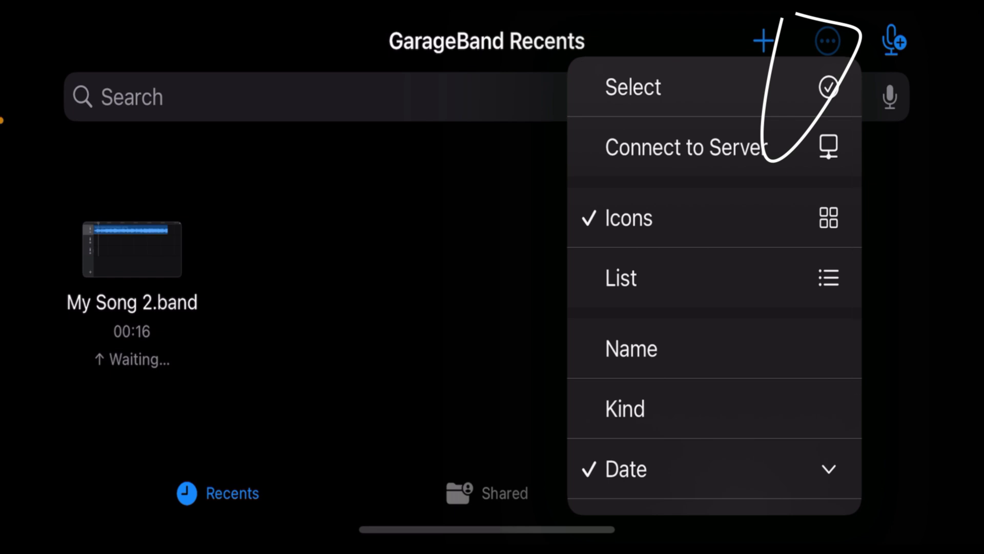
left_click(692, 87)
left_click(131, 250)
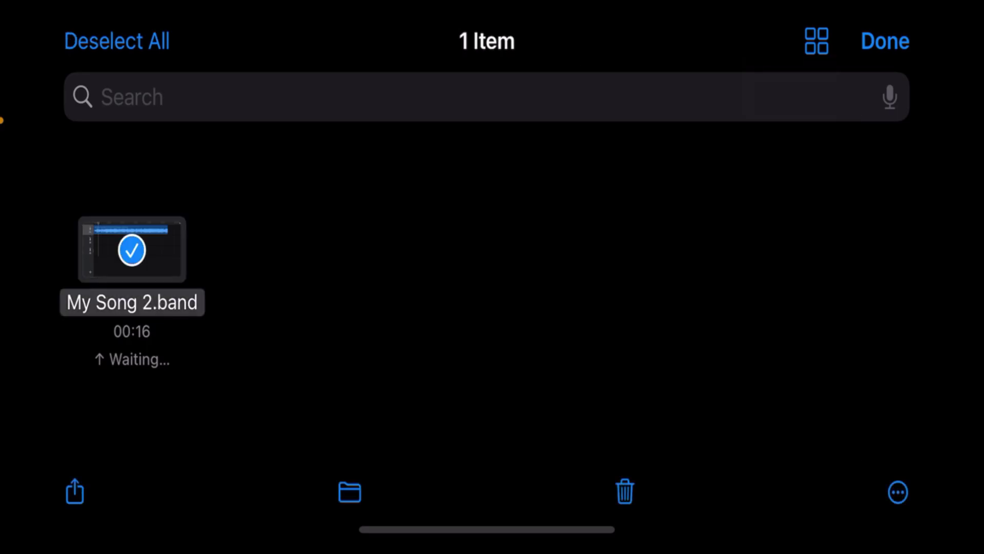
left_click(75, 491)
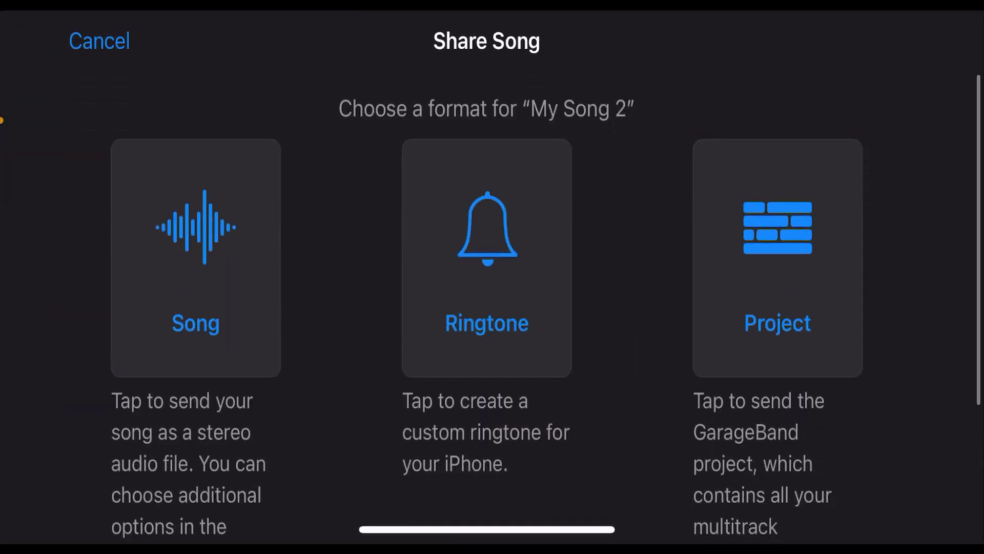
left_click(487, 258)
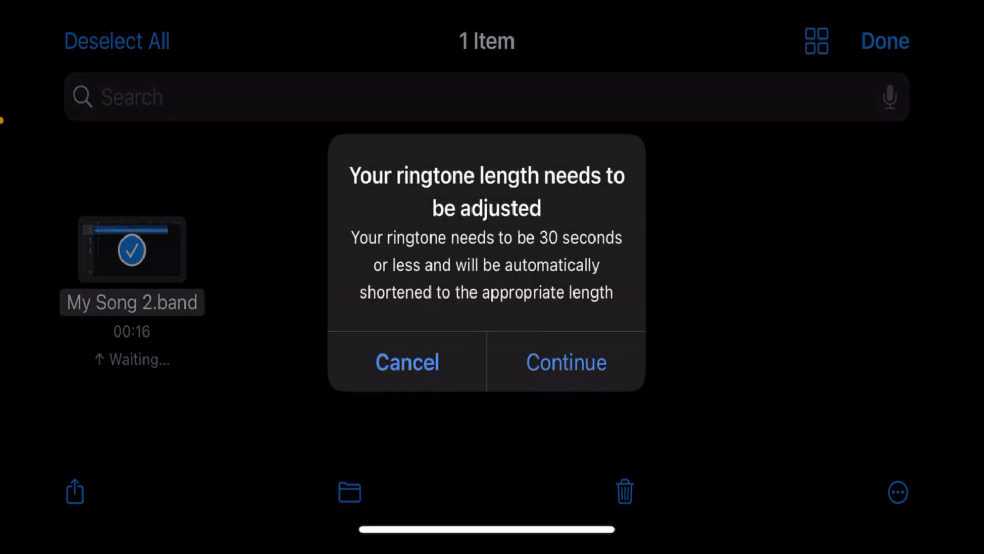
left_click(567, 362)
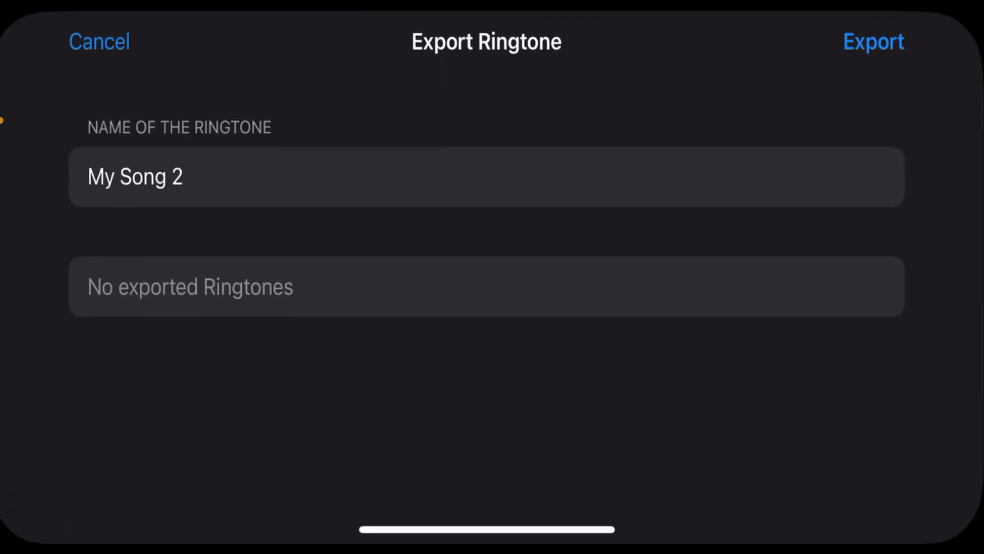
- Rename the ringtone from 'My Song 2' to 'New ringtone' and export it
left_click(487, 177)
key("BackSpace")
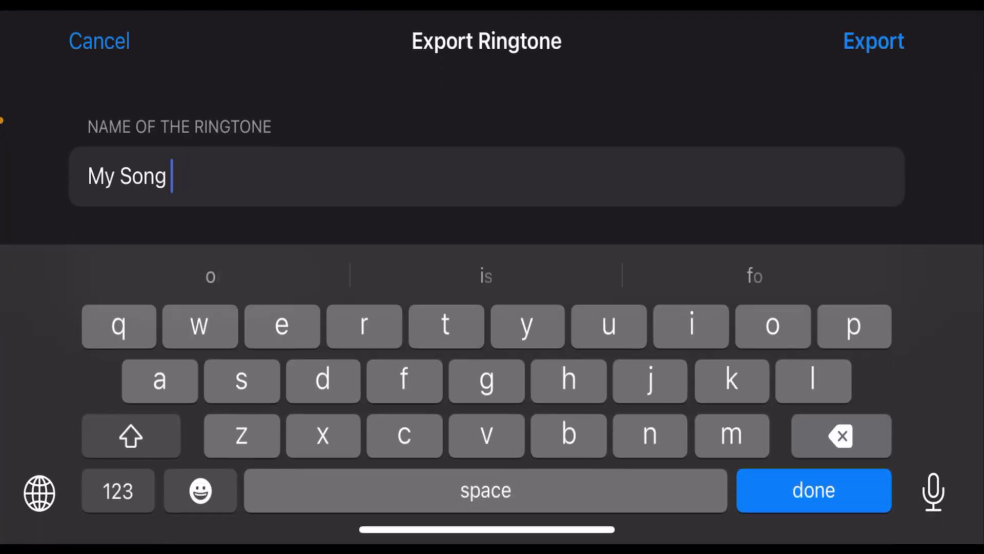
key("BackSpace")
key("BackSpace")
key("BackSpace")
key("BackSpace")
key("BackSpace")
key("BackSpace")
key("BackSpace")
key("BackSpace")
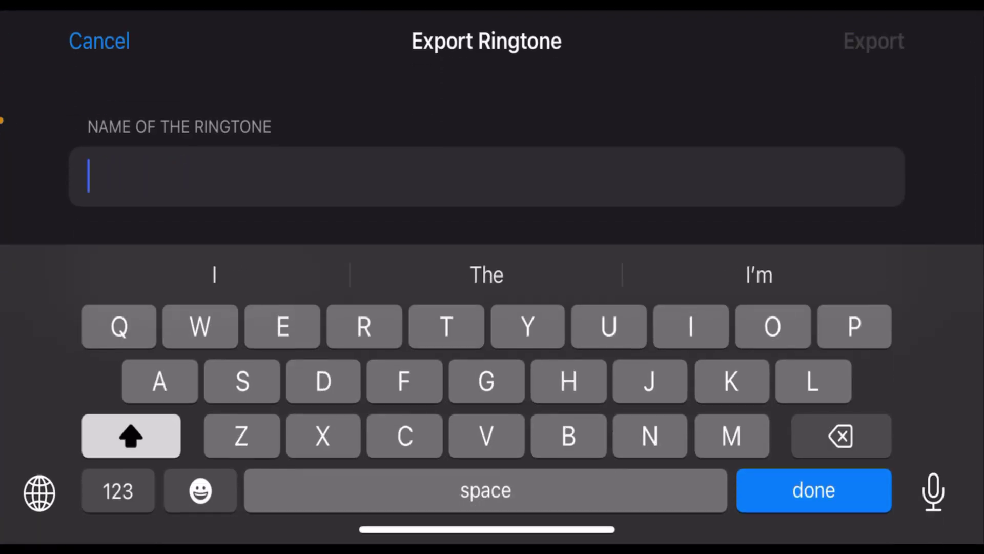
type("New ")
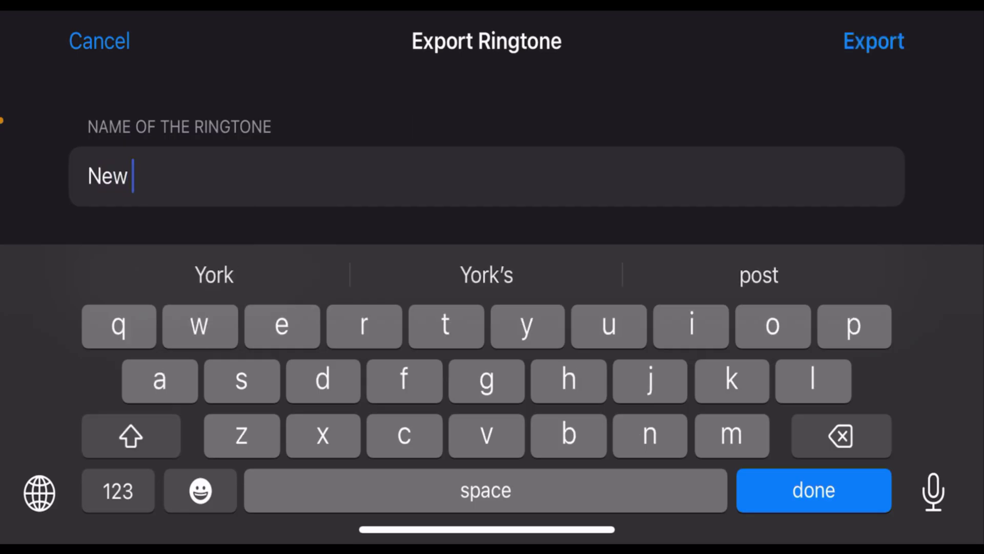
type("rinh")
key("BackSpace")
type("g")
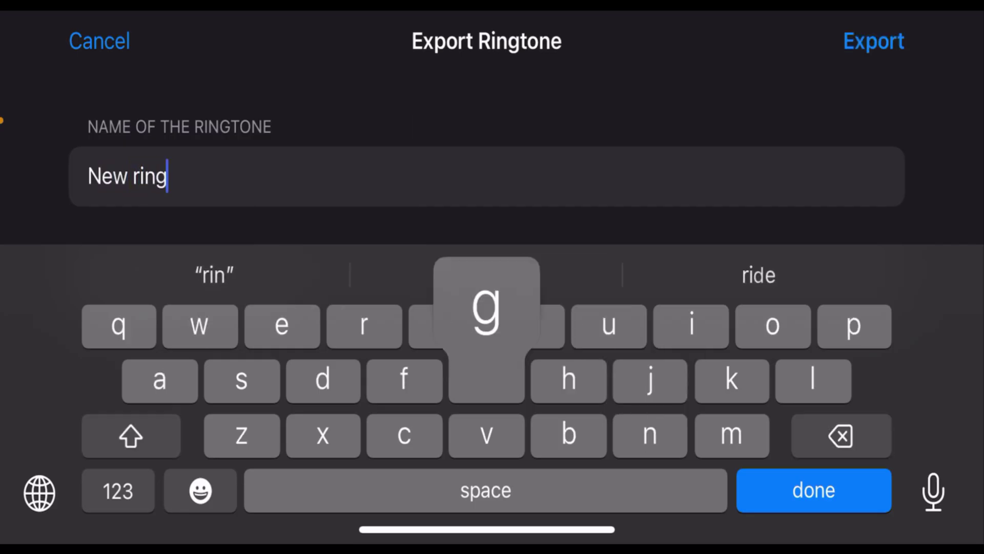
type("tone")
left_click(873, 40)
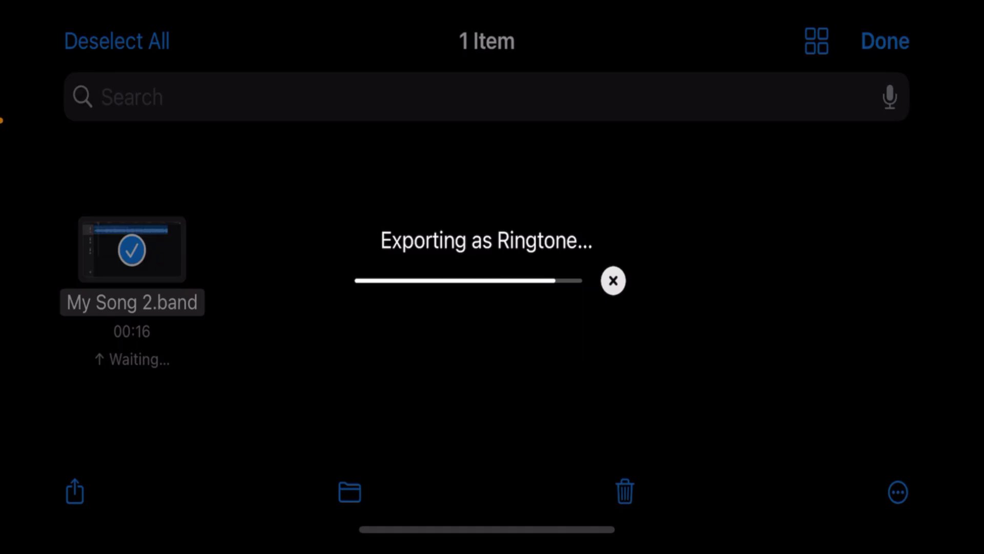
- Confirm the finished export and set New ringtone as the Standard Ringtone
left_click(487, 275)
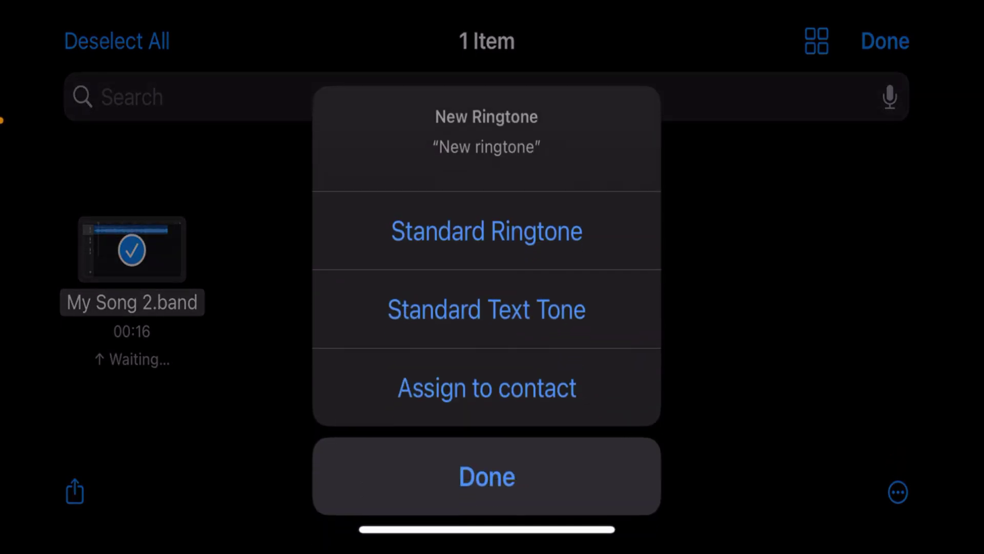
left_click(487, 231)
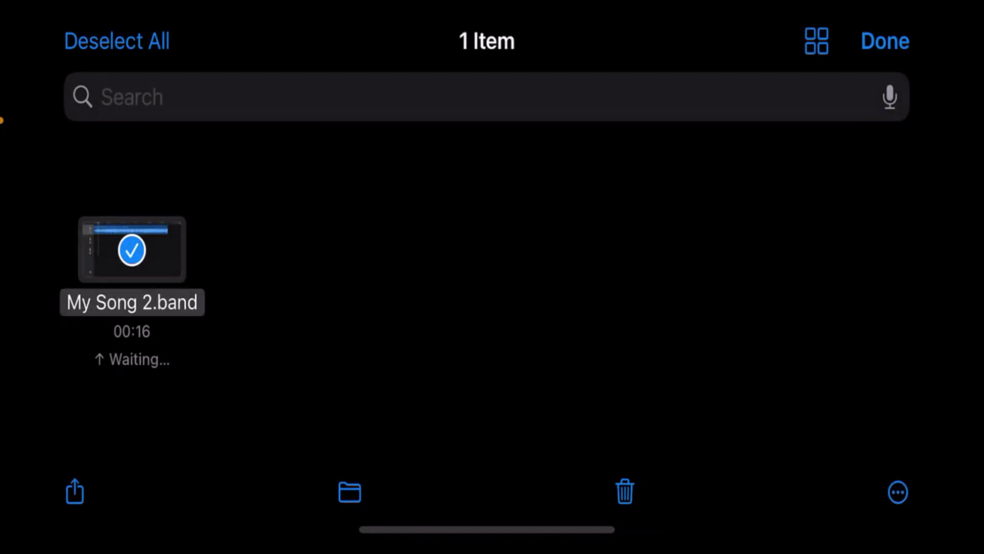